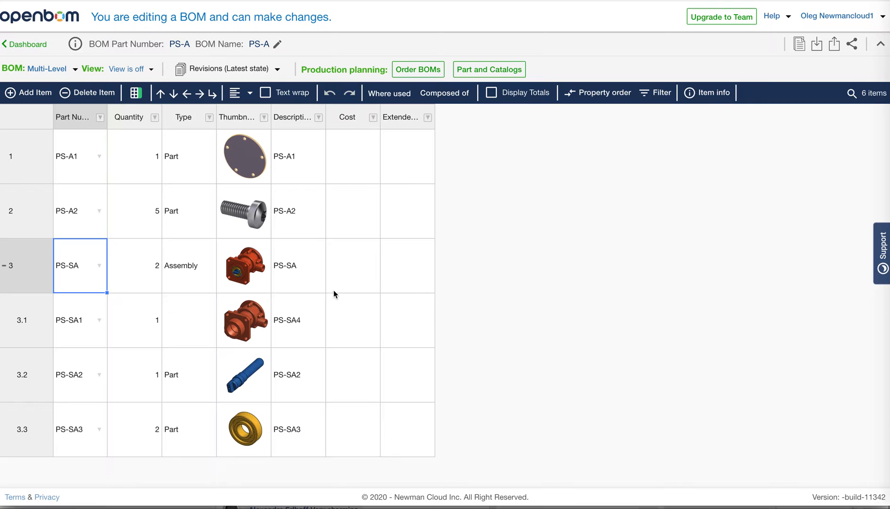
Step: Examine the items in the multi-level PS-A BOM, collapsing and re-expanding the PS-SA subassembly
{"action": "left_click", "coordinate": [301, 271]}
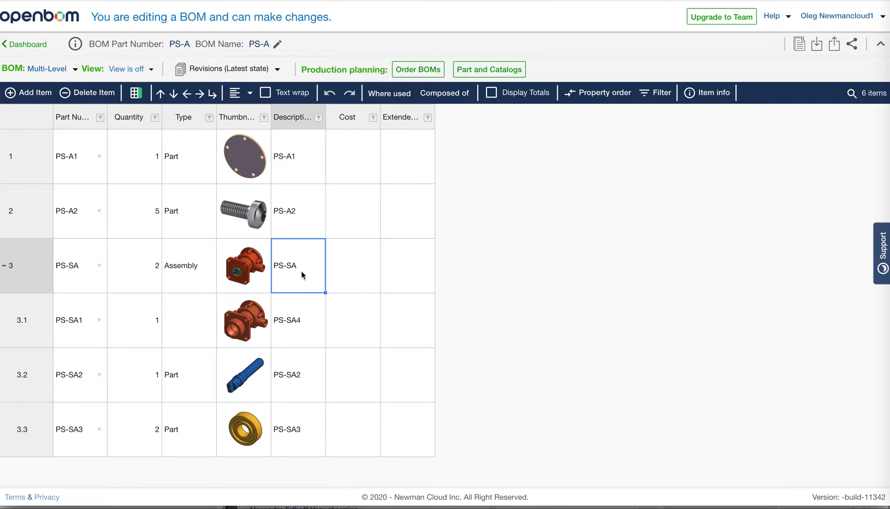
{"action": "left_click", "coordinate": [309, 211]}
{"action": "left_click", "coordinate": [174, 218]}
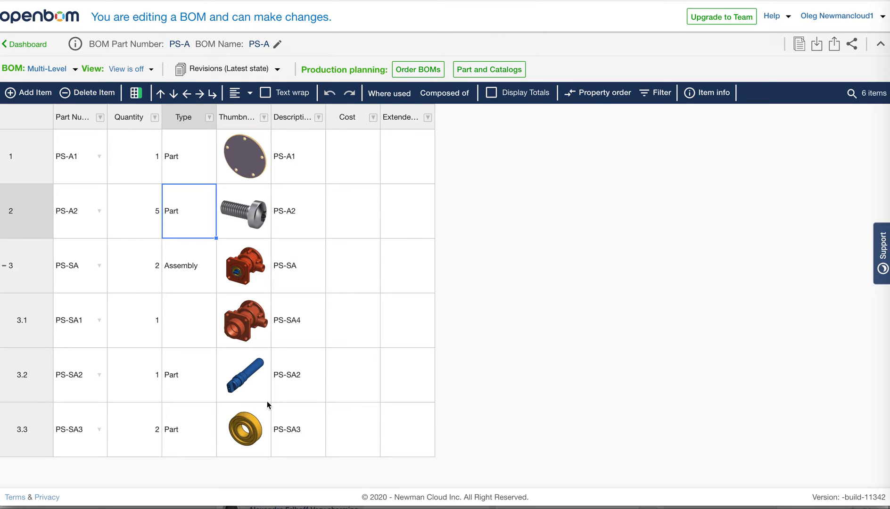
{"action": "left_click", "coordinate": [388, 372]}
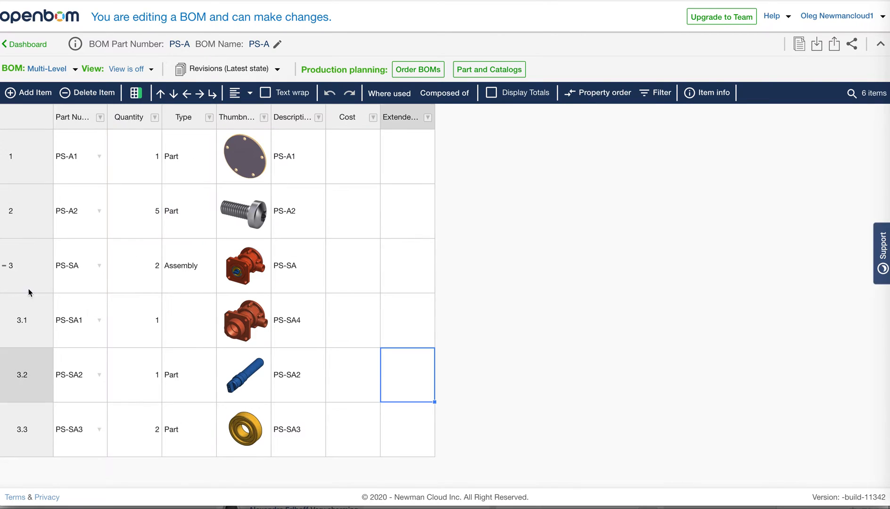
{"action": "left_click", "coordinate": [9, 273]}
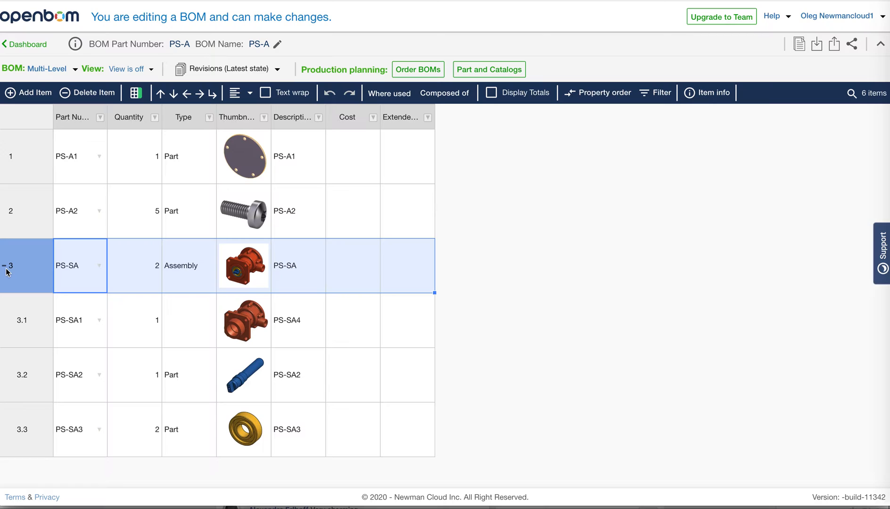
{"action": "left_click", "coordinate": [4, 268]}
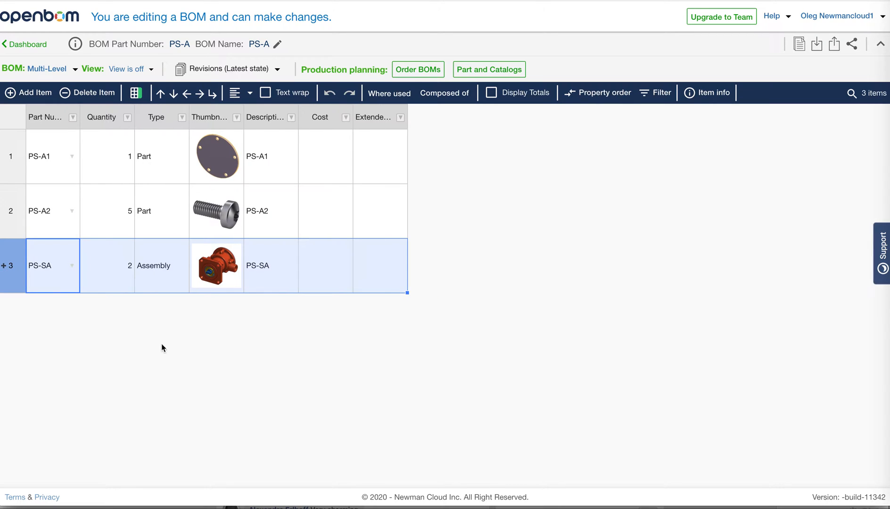
{"action": "left_click", "coordinate": [5, 267]}
{"action": "left_click", "coordinate": [376, 304]}
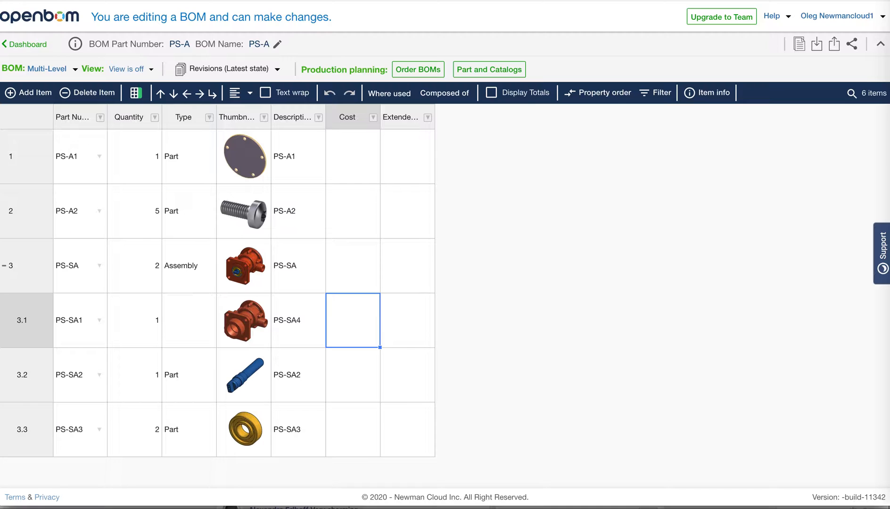
Step: Select the PS-SA part number in the BOM and widen the Part Number column
{"action": "left_click", "coordinate": [47, 253]}
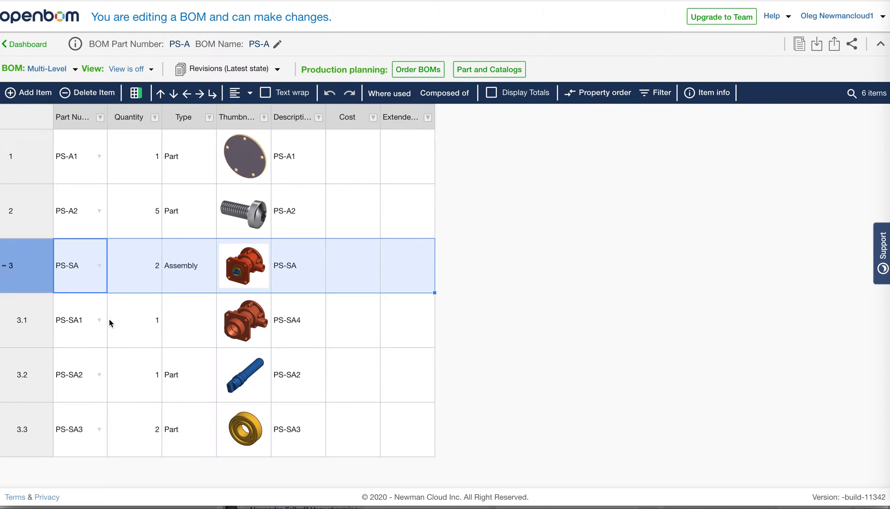
{"action": "left_click", "coordinate": [92, 282]}
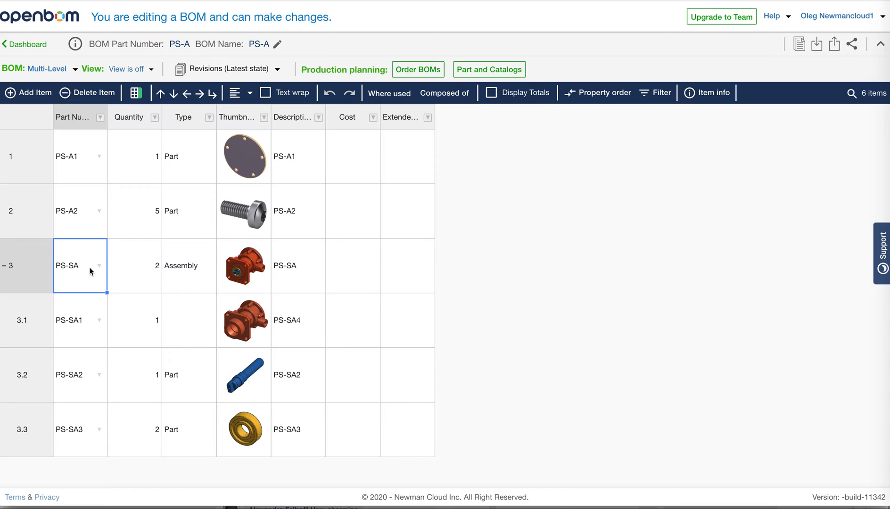
{"action": "left_click_drag", "start_coordinate": [107, 115], "coordinate": [137, 117]}
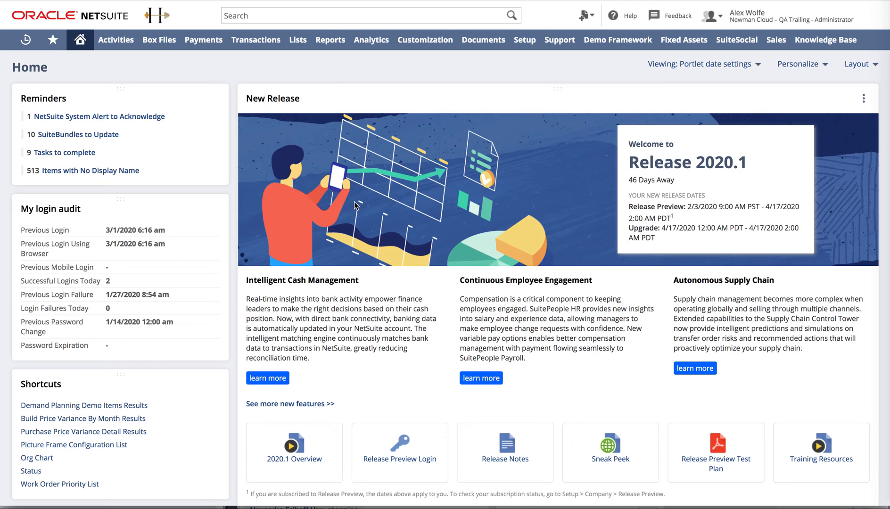
Step: Switch to NetSuite and start a new Assembly/Bill of Materials item with the item name PS-SA
{"action": "left_click", "coordinate": [589, 22]}
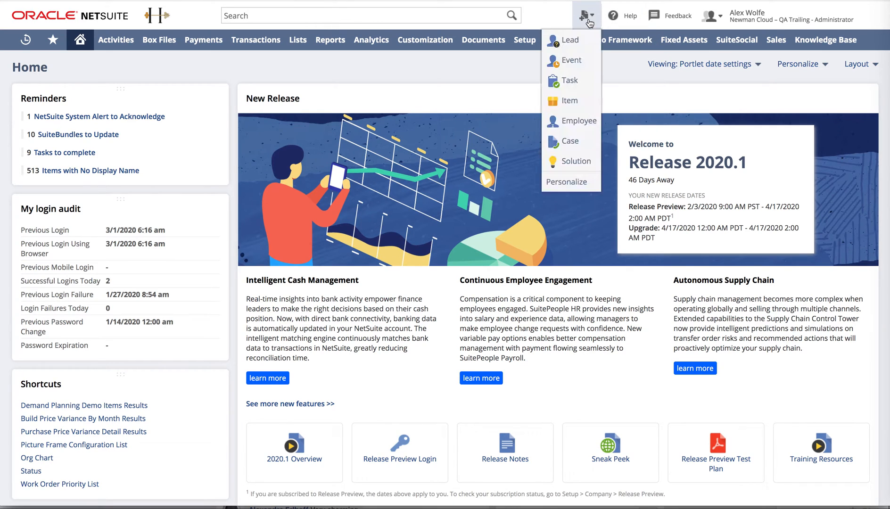
{"action": "mouse_move", "coordinate": [587, 26]}
{"action": "left_click", "coordinate": [571, 100]}
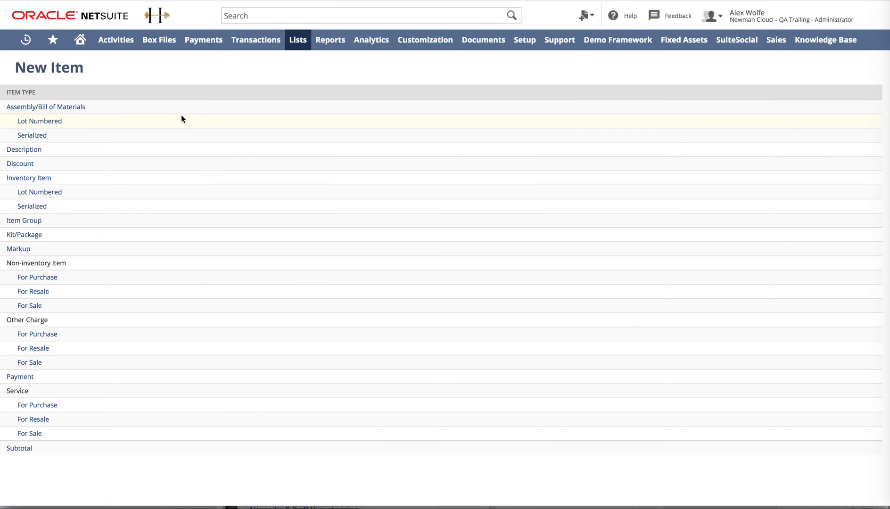
{"action": "left_click", "coordinate": [76, 107]}
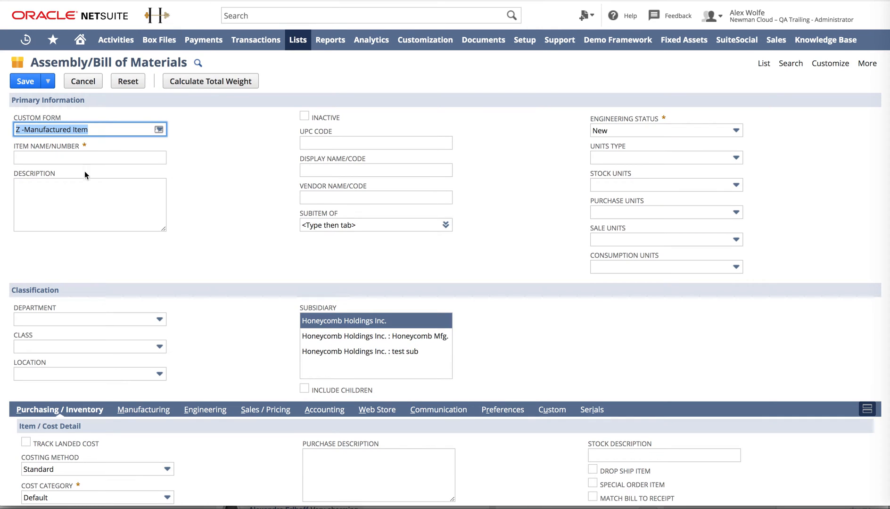
{"action": "left_click", "coordinate": [90, 157]}
{"action": "type", "text": "PS-SA"}
{"action": "left_click", "coordinate": [161, 218]}
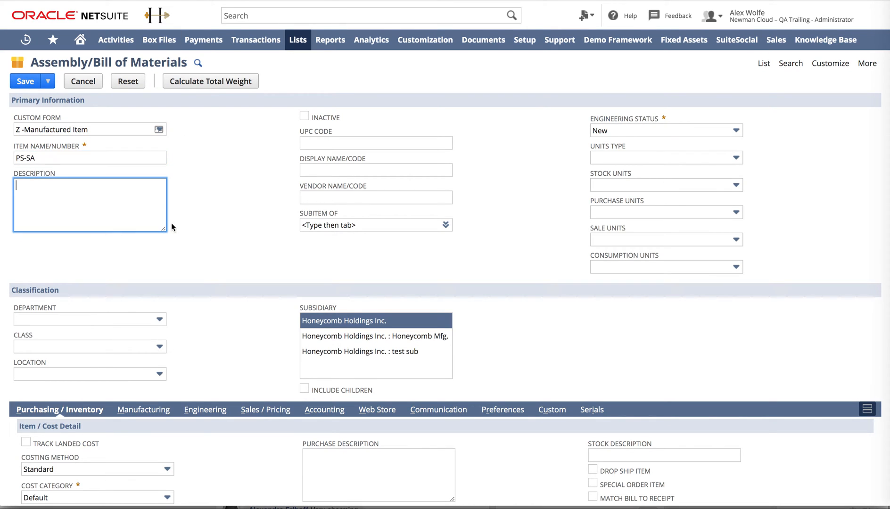
Step: Show the embedded OpenBOM engineering BOM for PS-SA within the new item record and review its parts
{"action": "scroll", "coordinate": [260, 239], "scroll_direction": "down", "scroll_amount": 4}
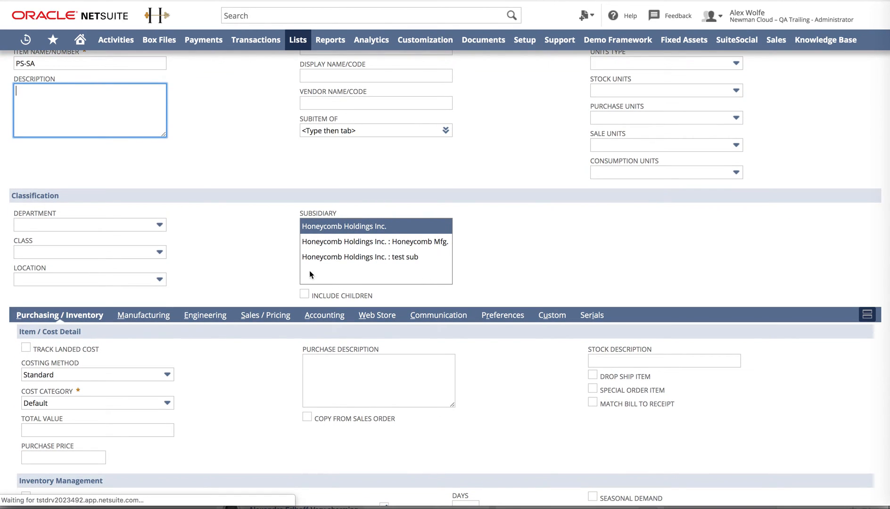
{"action": "left_click", "coordinate": [206, 316]}
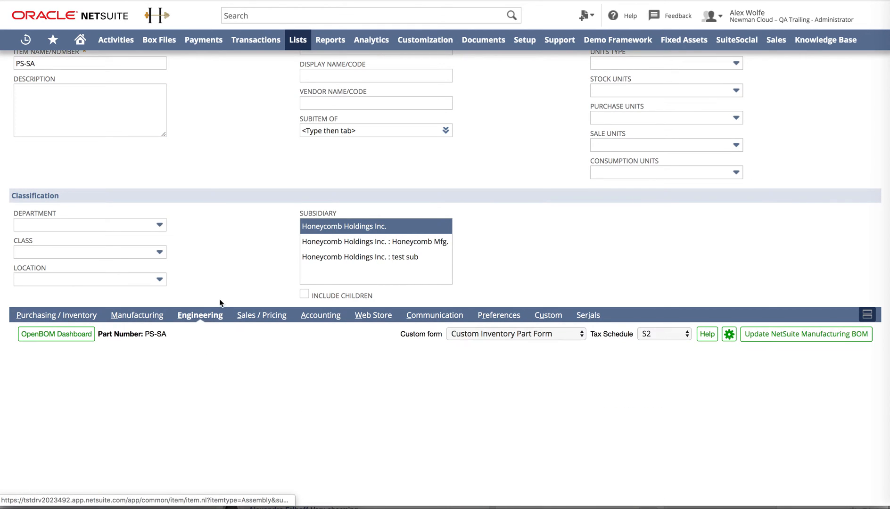
{"action": "scroll", "coordinate": [256, 238], "scroll_direction": "down", "scroll_amount": 3}
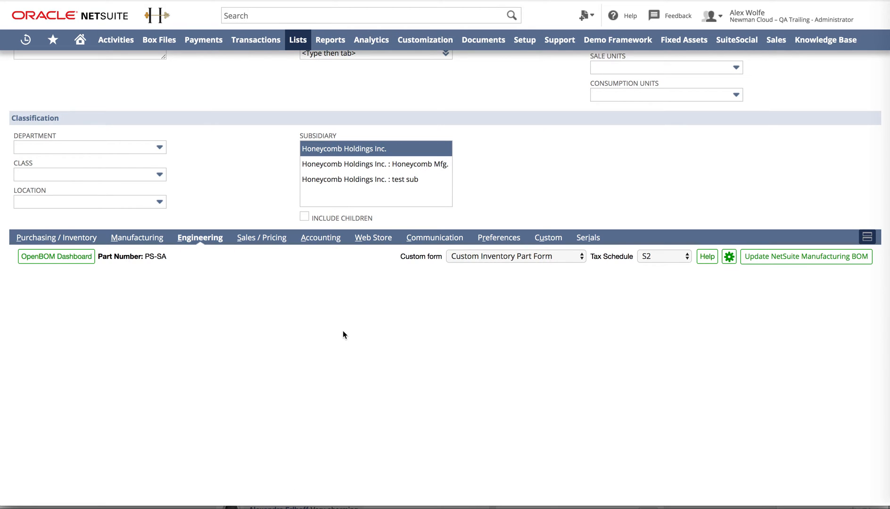
{"action": "scroll", "coordinate": [330, 342], "scroll_direction": "down", "scroll_amount": 5}
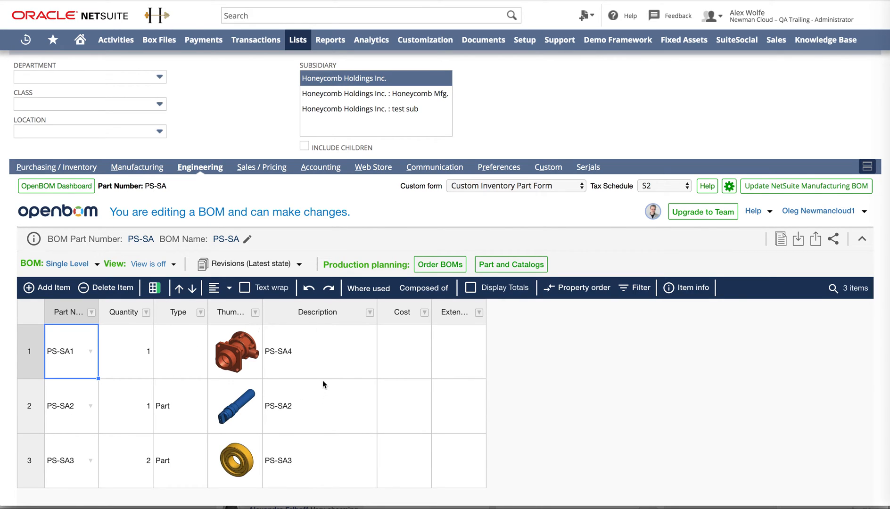
{"action": "scroll", "coordinate": [372, 261], "scroll_direction": "up", "scroll_amount": 2}
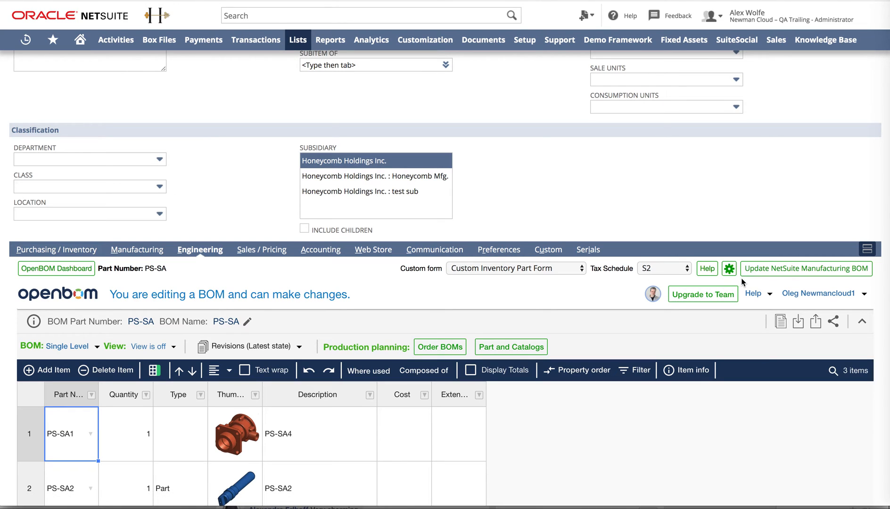
Step: Review the OpenBOM relations settings, filtering the NetSuite field mappings by "ima", and close the dialog
{"action": "left_click", "coordinate": [729, 268]}
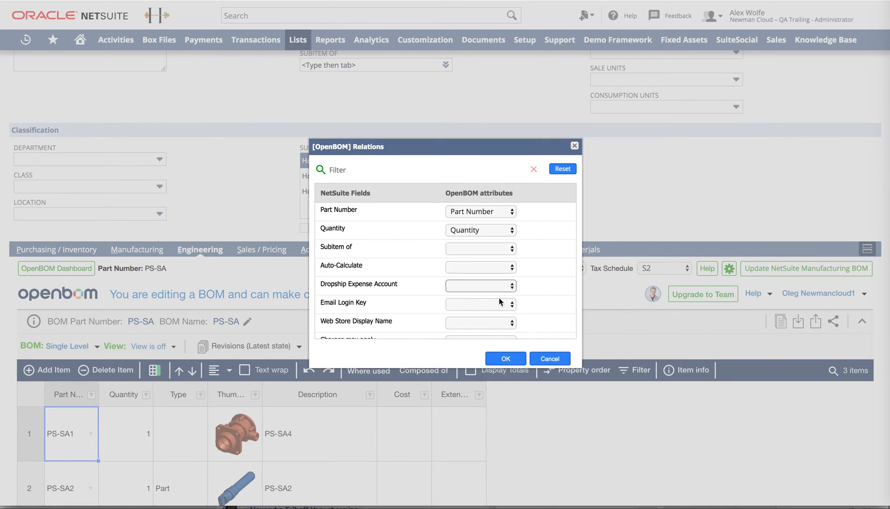
{"action": "left_click", "coordinate": [340, 172]}
{"action": "type", "text": "ima"}
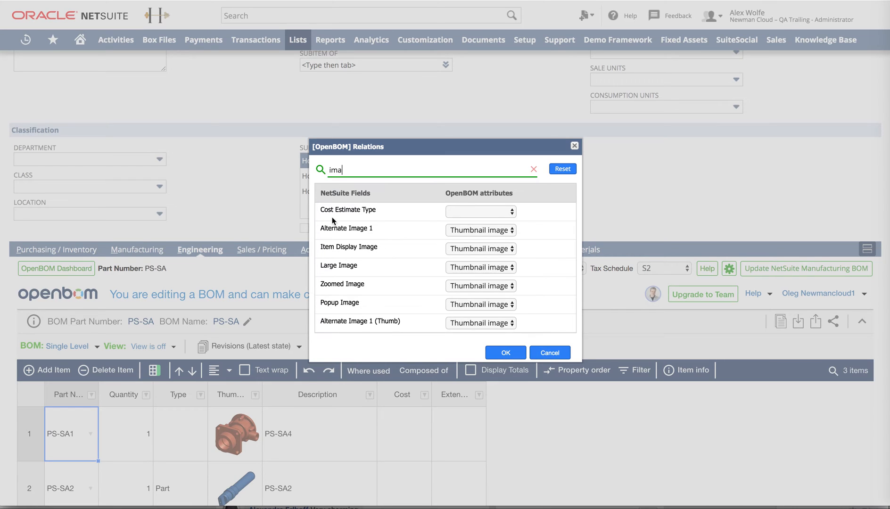
{"action": "left_click", "coordinate": [574, 148]}
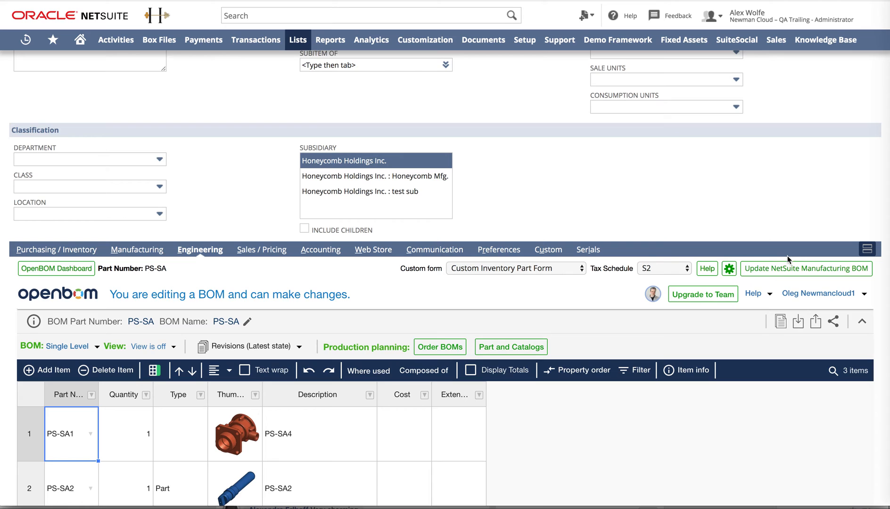
Step: Update the NetSuite manufacturing BOM from the PS-SA engineering BOM and acknowledge the result
{"action": "left_click", "coordinate": [788, 272]}
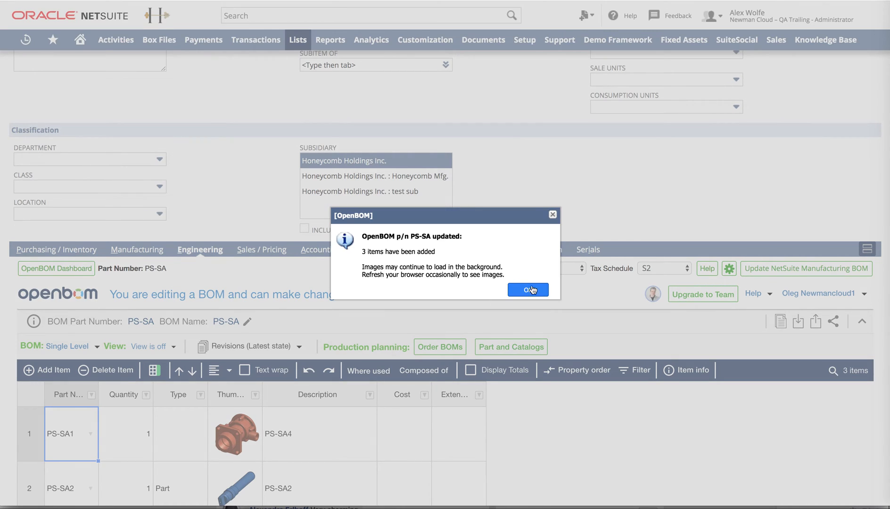
{"action": "left_click", "coordinate": [528, 290]}
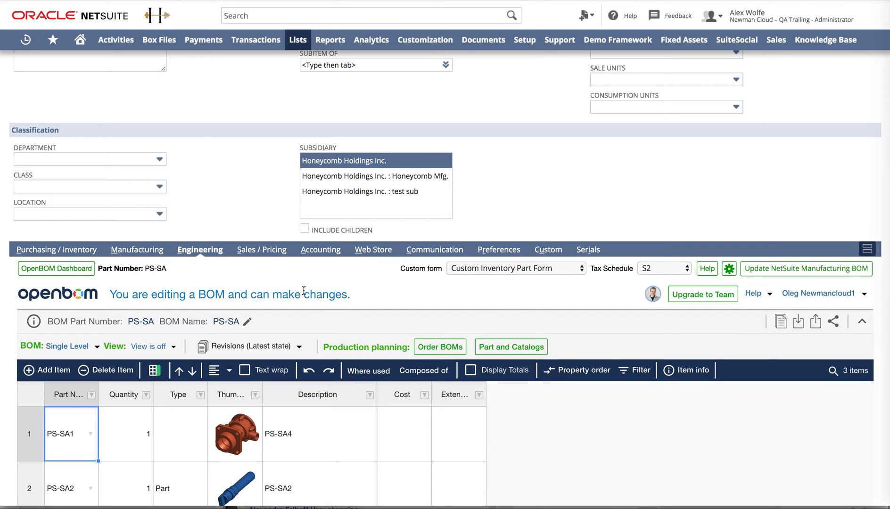
Step: Set the PS-SA item's accounting tax schedule to S1 and save the item
{"action": "scroll", "coordinate": [304, 290], "scroll_direction": "down", "scroll_amount": 1}
{"action": "scroll", "coordinate": [305, 290], "scroll_direction": "up", "scroll_amount": 2}
{"action": "left_click", "coordinate": [315, 263]}
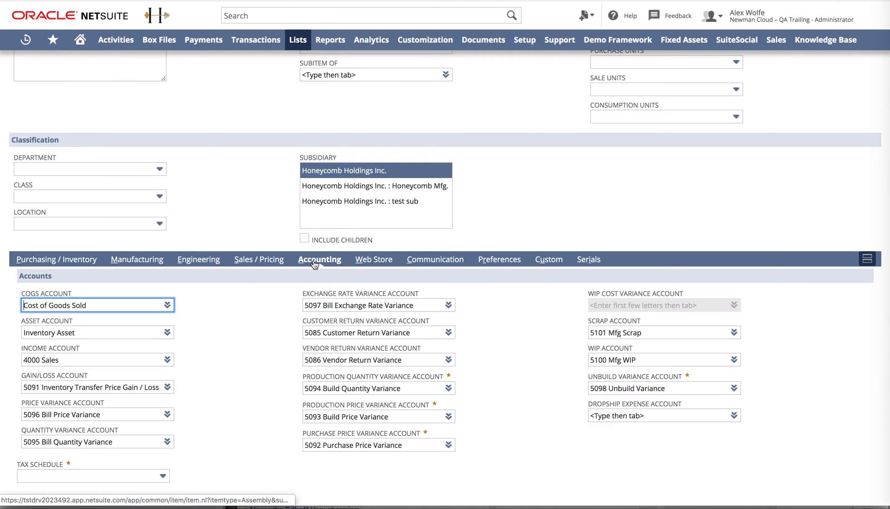
{"action": "scroll", "coordinate": [243, 310], "scroll_direction": "down", "scroll_amount": 1}
{"action": "left_click", "coordinate": [124, 451]}
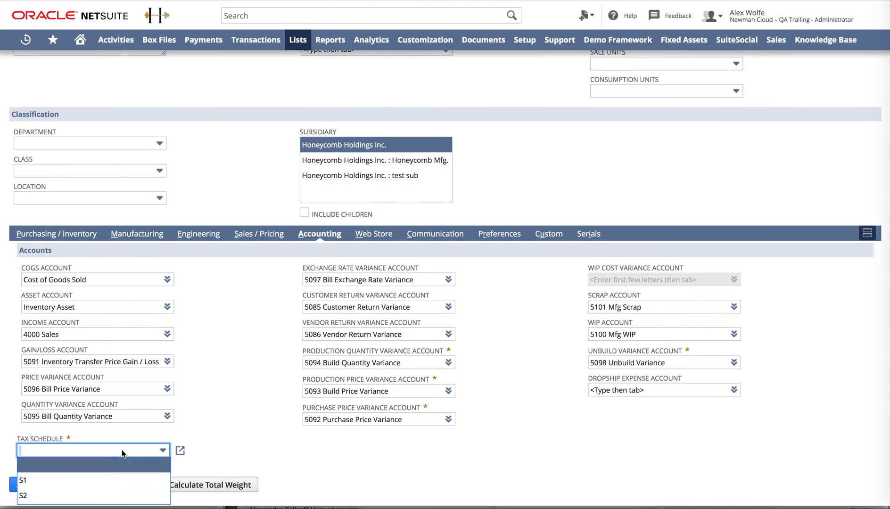
{"action": "left_click", "coordinate": [72, 478]}
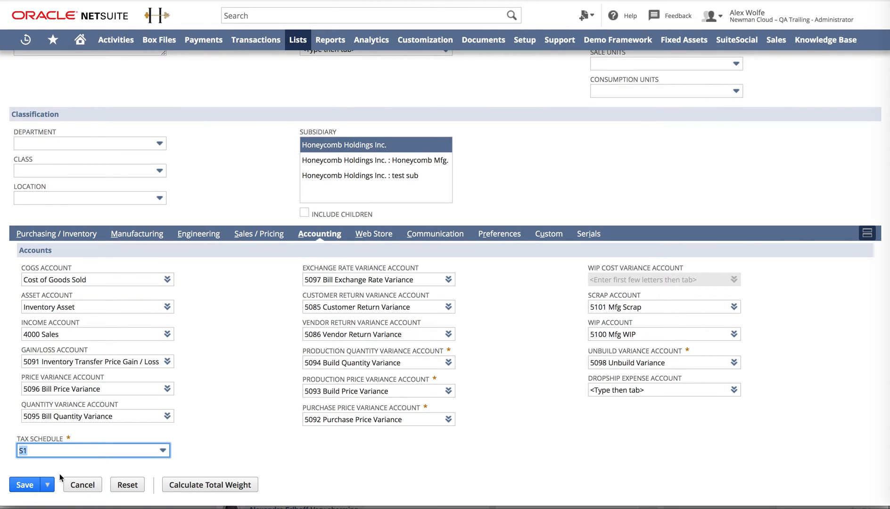
{"action": "left_click", "coordinate": [25, 485]}
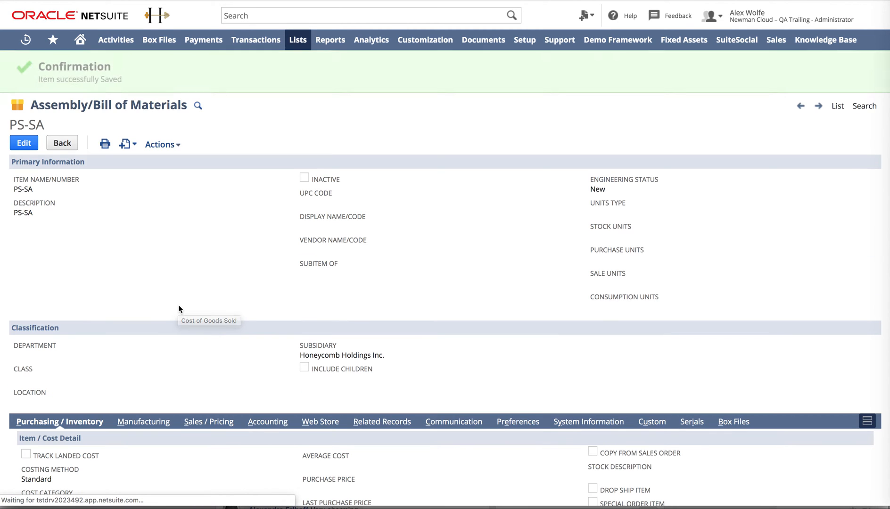
Step: Check the saved PS-SA item's manufacturing details, and open one of its components to view the Web Store images
{"action": "scroll", "coordinate": [231, 311], "scroll_direction": "down", "scroll_amount": 1}
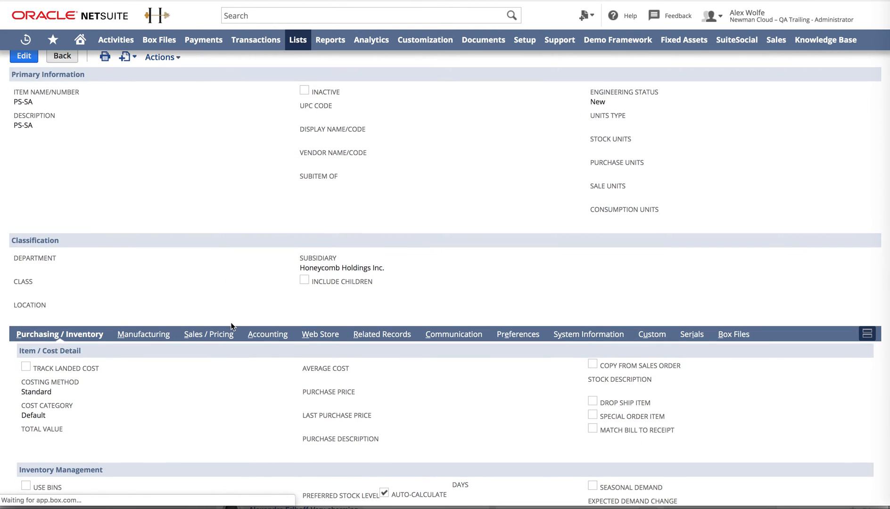
{"action": "left_click", "coordinate": [151, 335]}
{"action": "scroll", "coordinate": [203, 349], "scroll_direction": "down", "scroll_amount": 2}
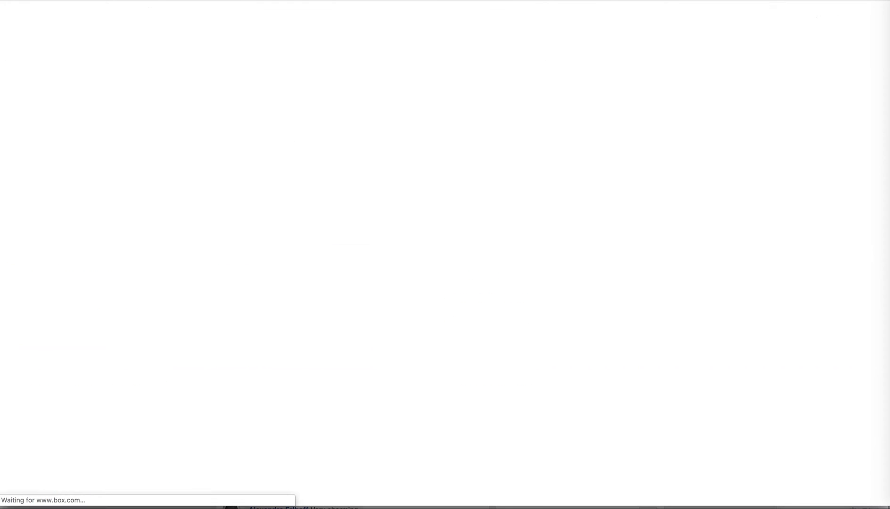
{"action": "scroll", "coordinate": [342, 357], "scroll_direction": "down", "scroll_amount": 2}
{"action": "scroll", "coordinate": [341, 357], "scroll_direction": "down", "scroll_amount": 2}
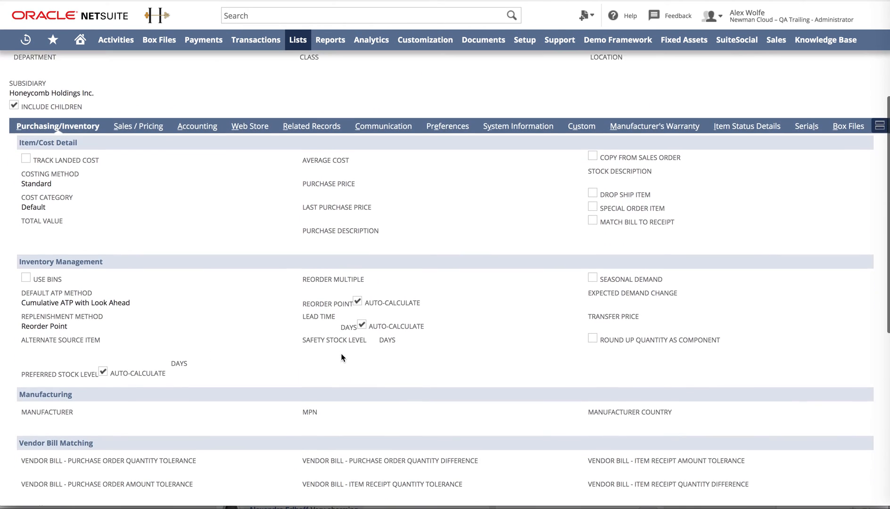
{"action": "left_click", "coordinate": [259, 147]}
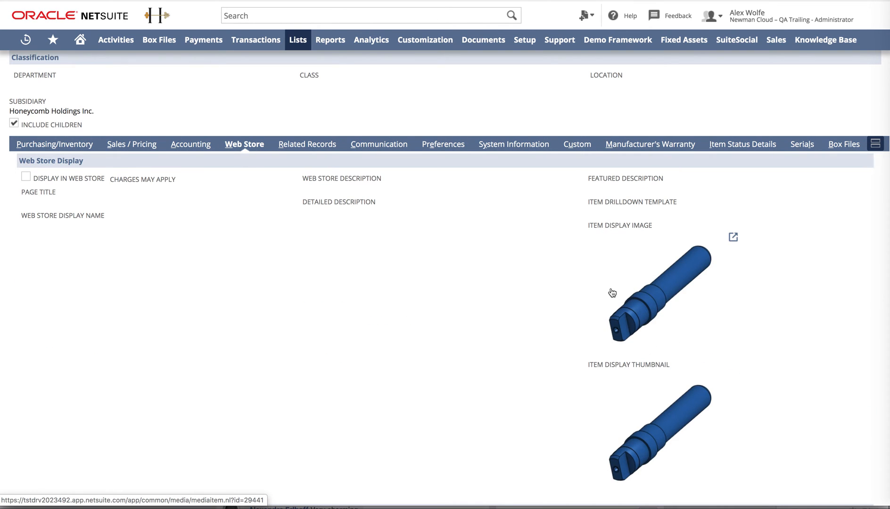
{"action": "scroll", "coordinate": [515, 300], "scroll_direction": "up", "scroll_amount": 3}
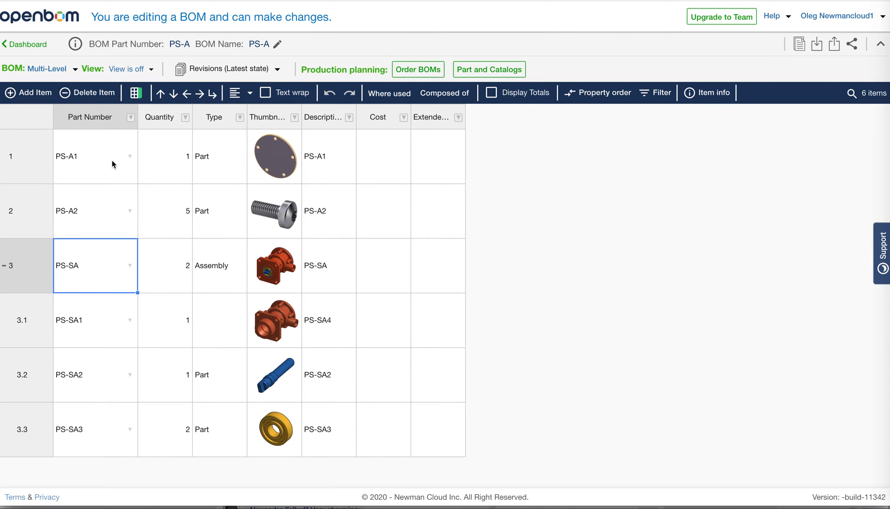
Step: Switch to OpenBOM, select the PS-A text in the BOM's name editing dialog, and close the dialog
{"action": "left_click", "coordinate": [277, 44]}
{"action": "left_click", "coordinate": [361, 241]}
{"action": "triple_click", "coordinate": [361, 242]}
{"action": "left_click", "coordinate": [561, 205]}
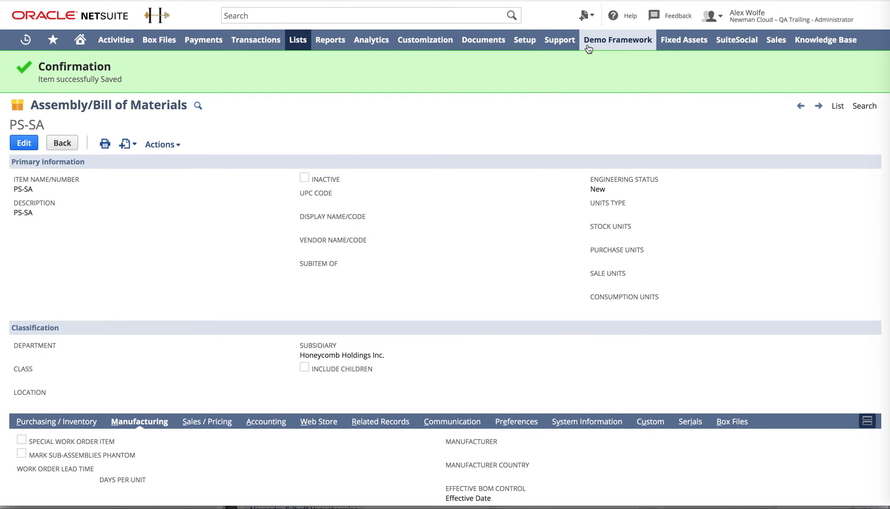
Step: Switch to NetSuite and start another Assembly/Bill of Materials item with the item name PS-A
{"action": "mouse_move", "coordinate": [585, 15]}
{"action": "left_click", "coordinate": [570, 101]}
{"action": "left_click", "coordinate": [60, 109]}
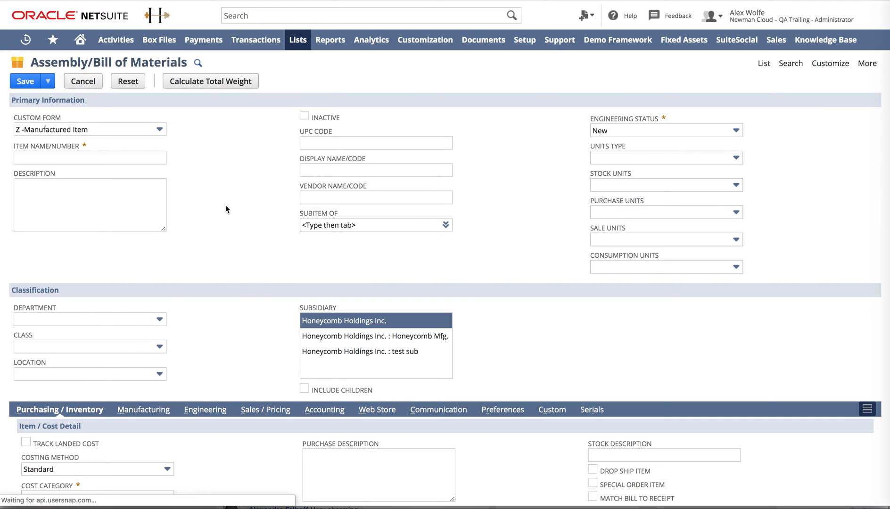
{"action": "left_click", "coordinate": [70, 157]}
{"action": "type", "text": "PS-A"}
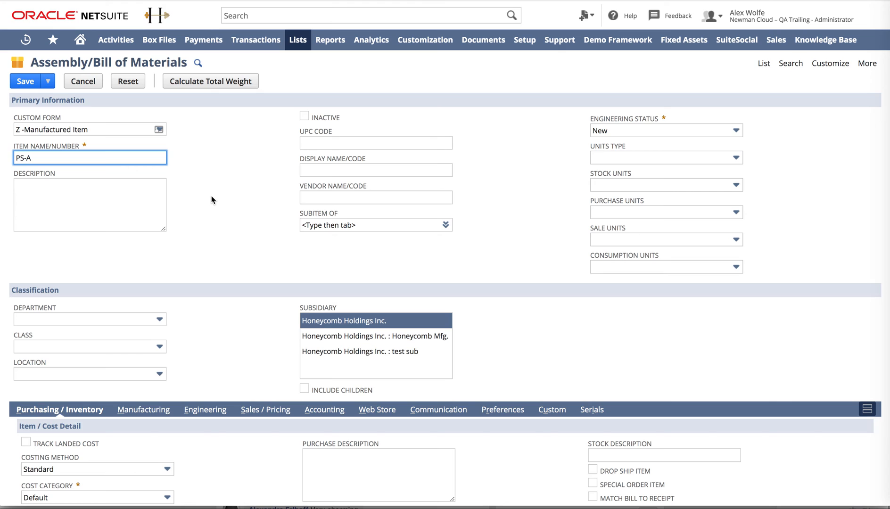
Step: Load the PS-A BOM from OpenBOM in the item's engineering section and update the NetSuite manufacturing BOM with it
{"action": "scroll", "coordinate": [211, 195], "scroll_direction": "down", "scroll_amount": 3}
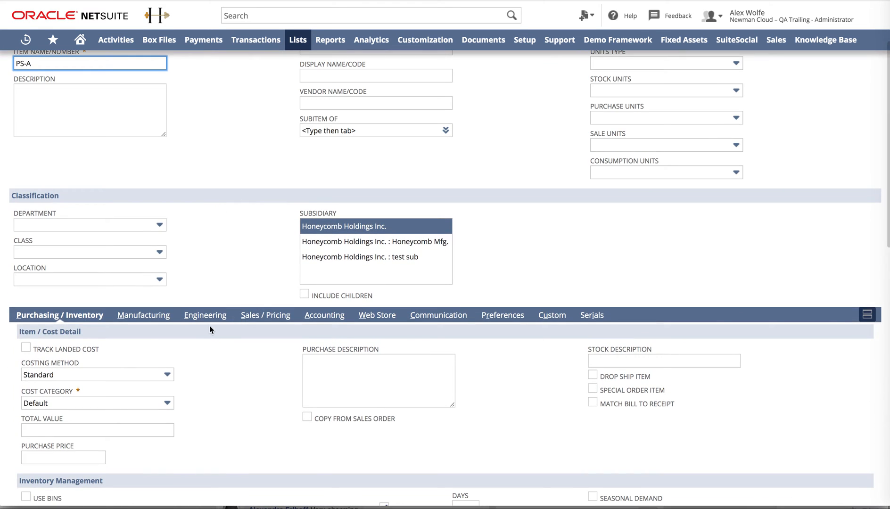
{"action": "left_click", "coordinate": [202, 320]}
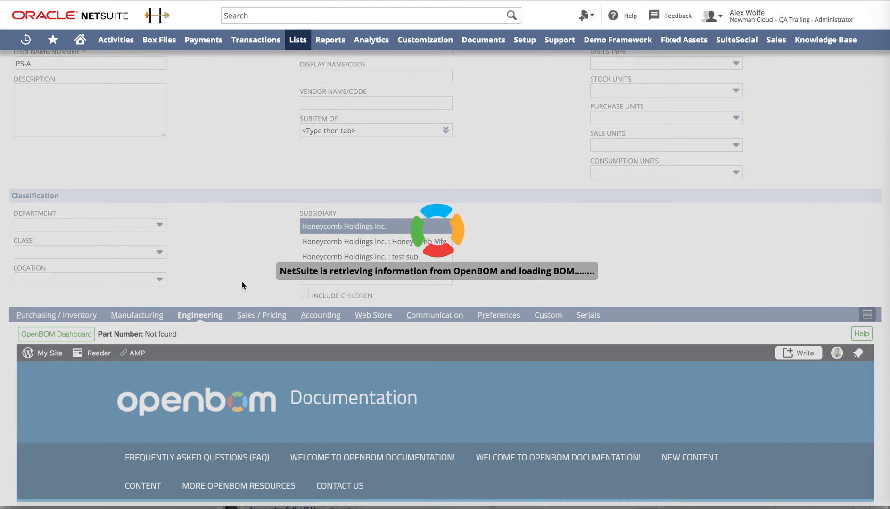
{"action": "scroll", "coordinate": [242, 286], "scroll_direction": "down", "scroll_amount": 3}
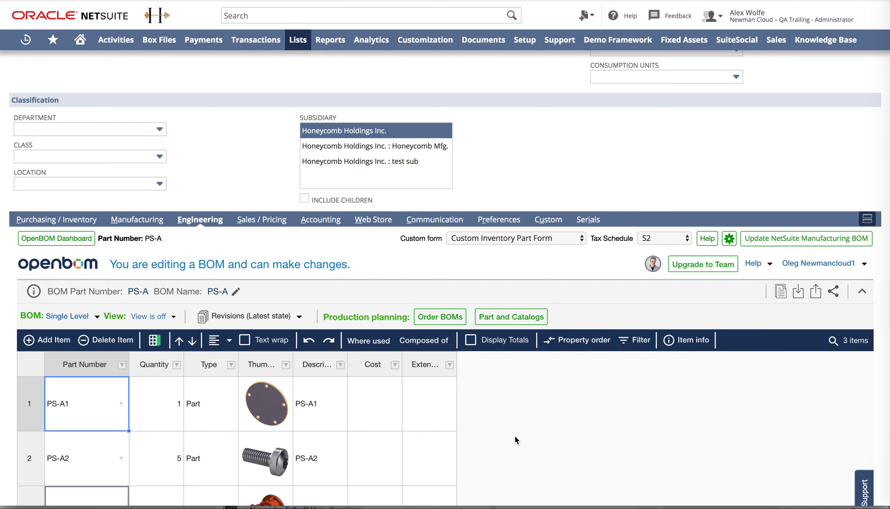
{"action": "scroll", "coordinate": [515, 436], "scroll_direction": "down", "scroll_amount": 2}
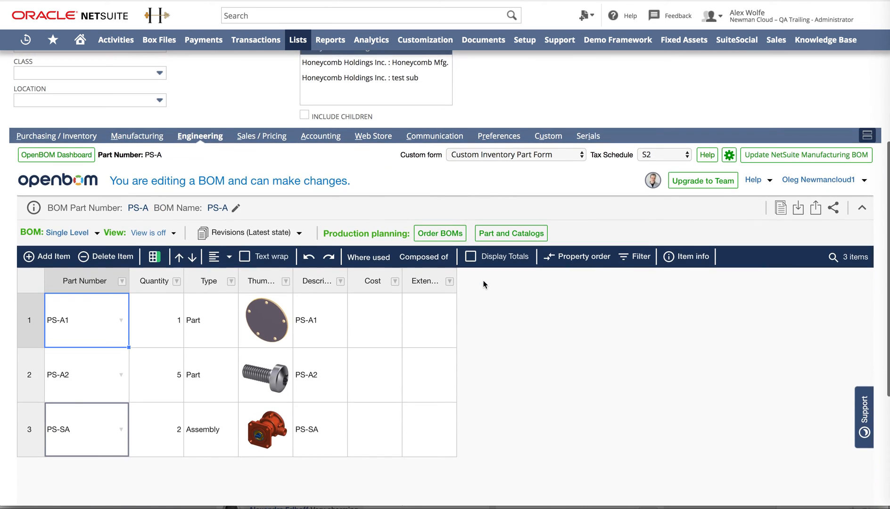
{"action": "left_click", "coordinate": [787, 156]}
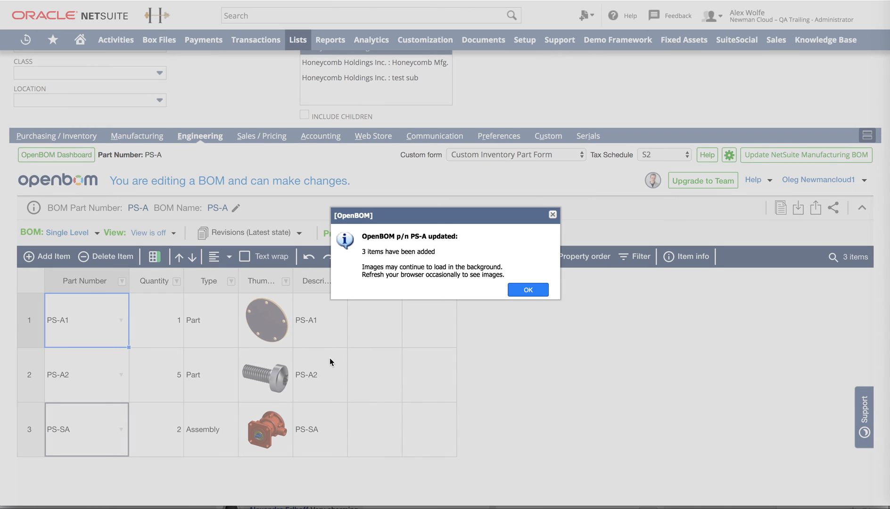
{"action": "left_click", "coordinate": [528, 290]}
Step: Set the PS-A item's accounting tax schedule to S1 and save the item
{"action": "left_click", "coordinate": [328, 137]}
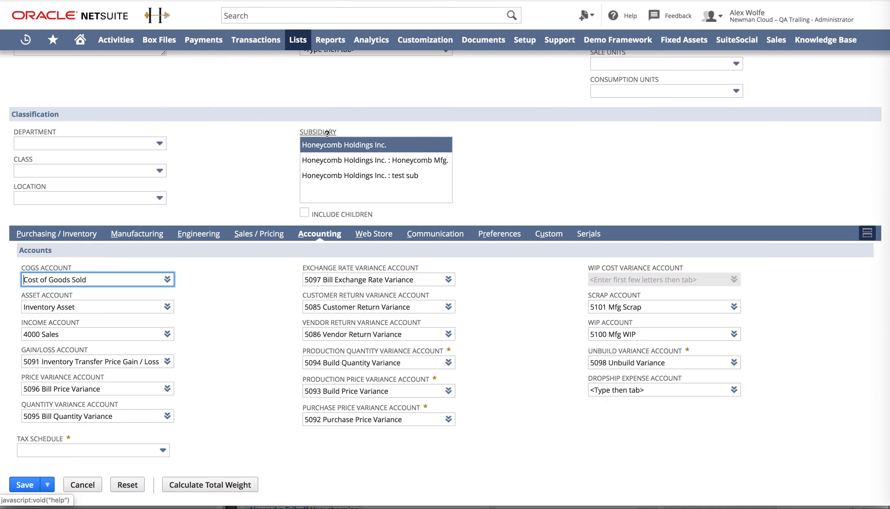
{"action": "left_click", "coordinate": [56, 450]}
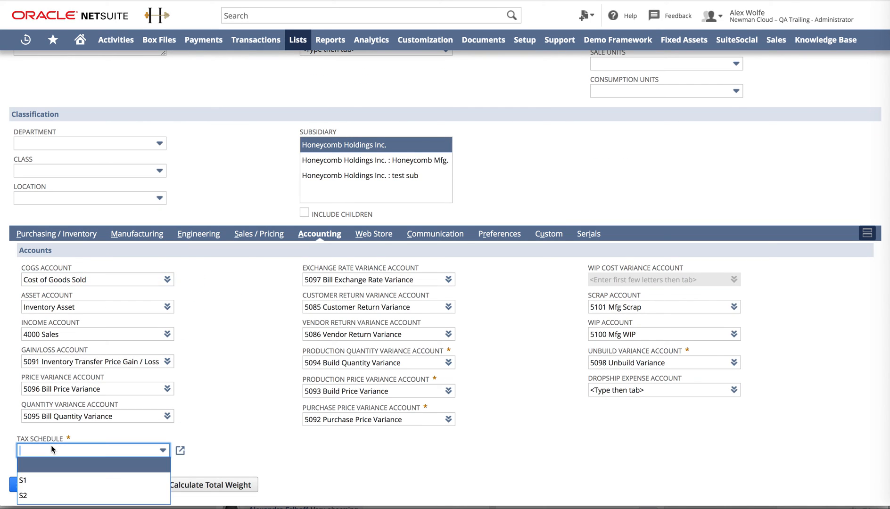
{"action": "left_click", "coordinate": [45, 475]}
{"action": "left_click", "coordinate": [32, 487]}
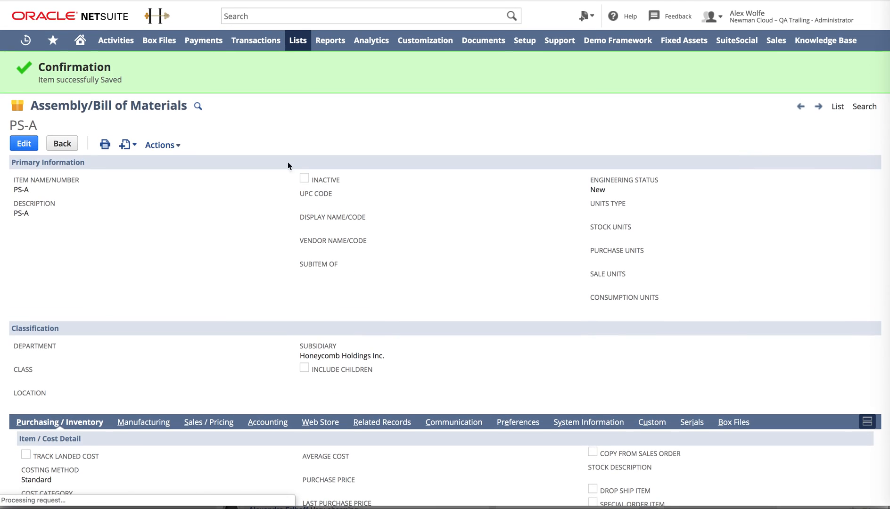
Step: Check the manufacturing components of the saved PS-A item and preview the PS-SA component's summary and image
{"action": "scroll", "coordinate": [232, 325], "scroll_direction": "down", "scroll_amount": 3}
{"action": "left_click", "coordinate": [152, 278]}
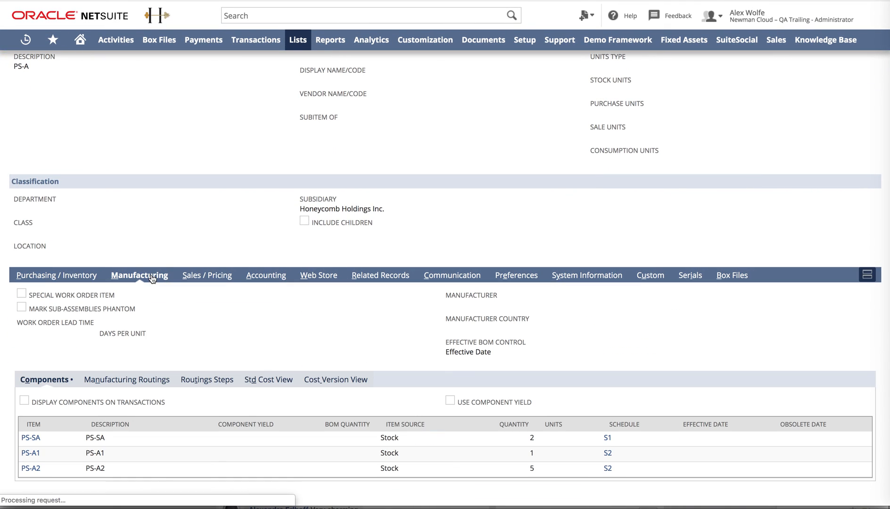
{"action": "scroll", "coordinate": [236, 335], "scroll_direction": "down", "scroll_amount": 1}
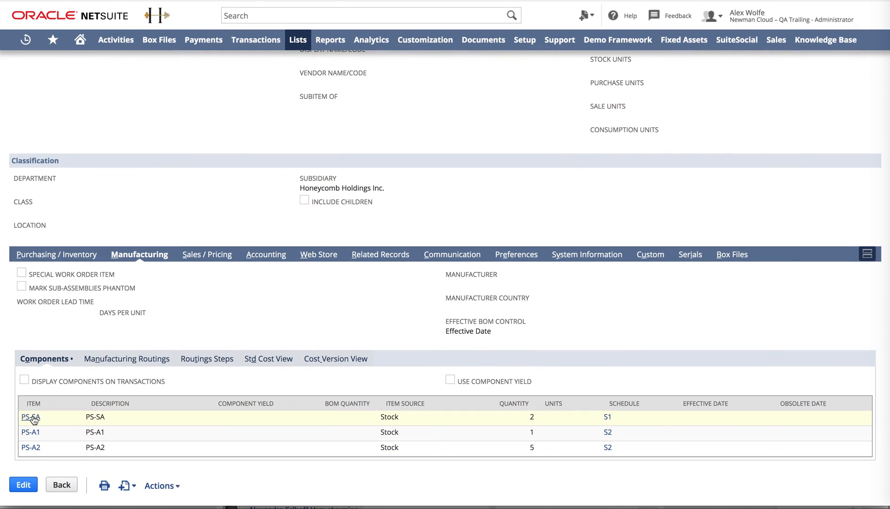
{"action": "mouse_move", "coordinate": [33, 419]}
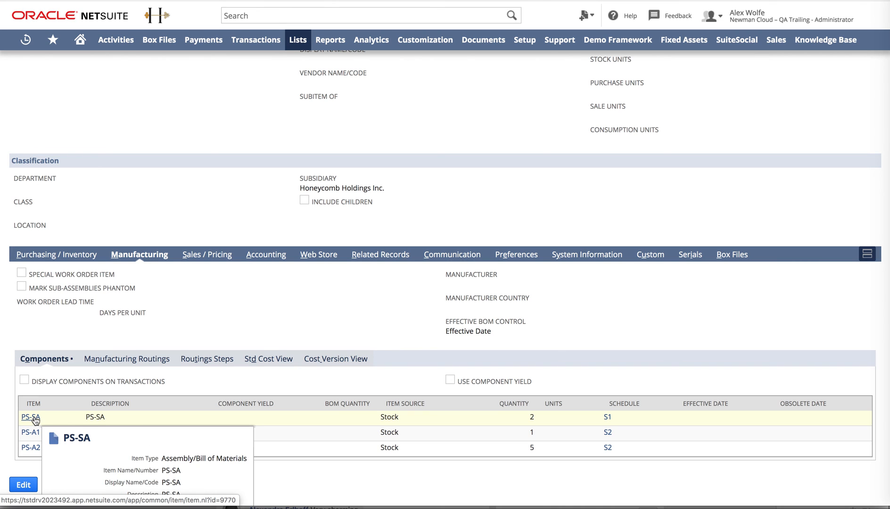
{"action": "scroll", "coordinate": [35, 419], "scroll_direction": "down", "scroll_amount": 2}
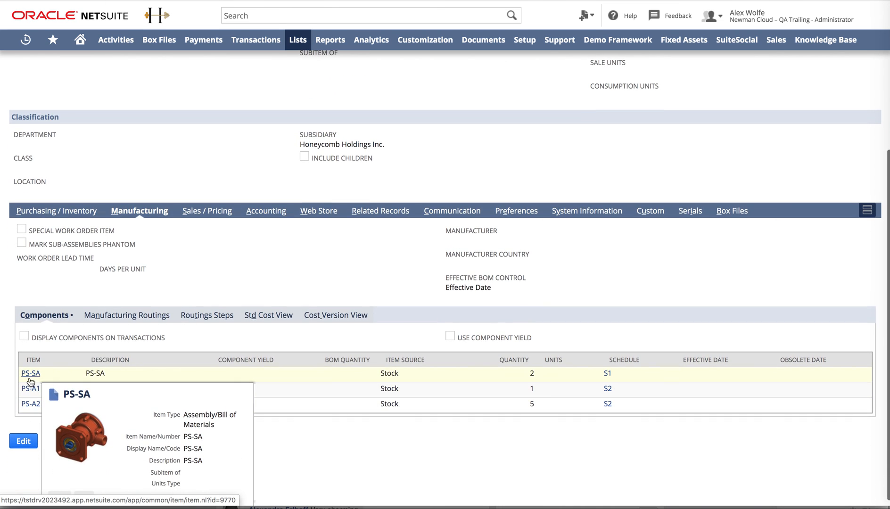
{"action": "scroll", "coordinate": [35, 376], "scroll_direction": "up", "scroll_amount": 2}
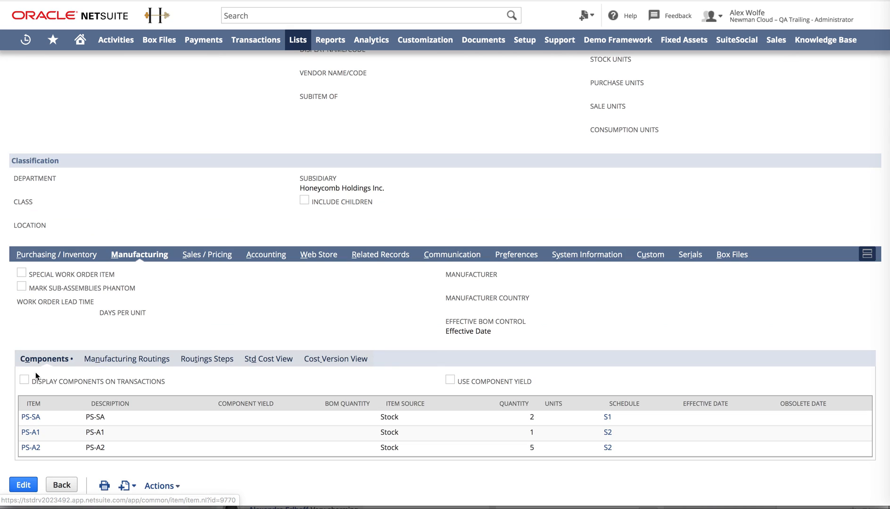
Step: Open the PS-SA subassembly from the PS-A component list and view its own manufacturing components
{"action": "left_click", "coordinate": [38, 420]}
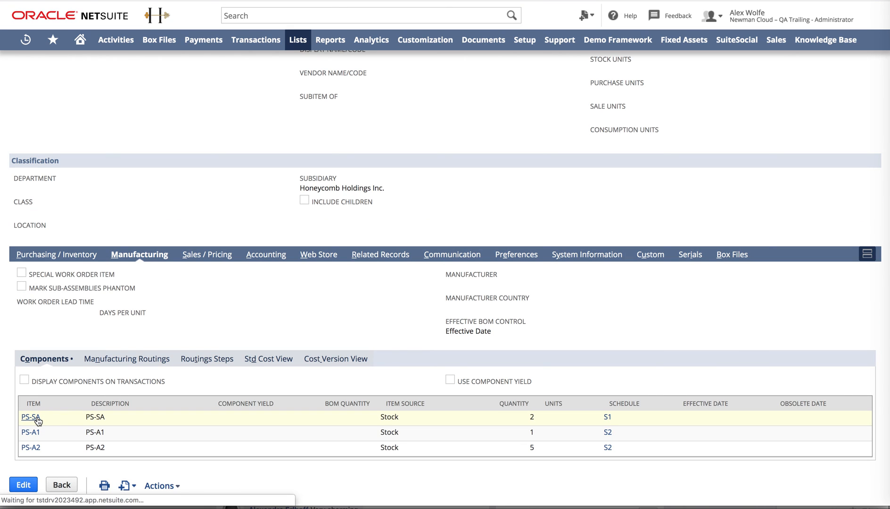
{"action": "scroll", "coordinate": [126, 392], "scroll_direction": "down", "scroll_amount": 5}
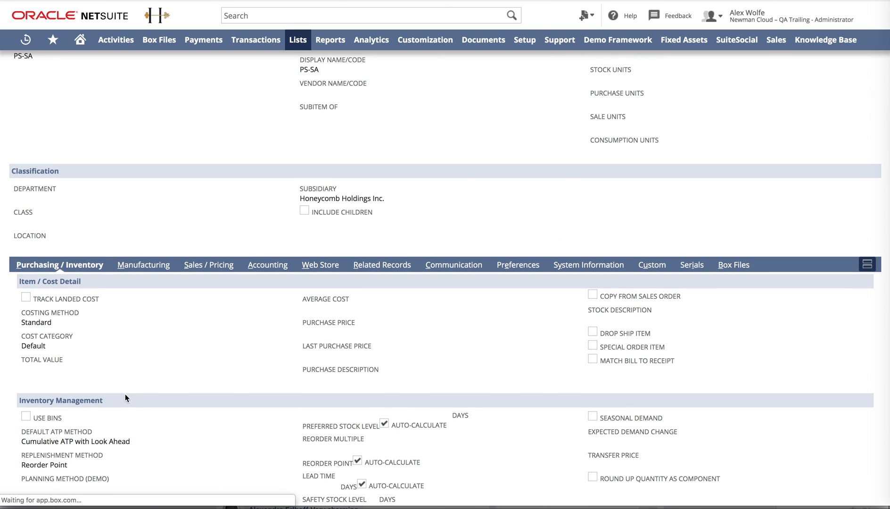
{"action": "left_click", "coordinate": [142, 265]}
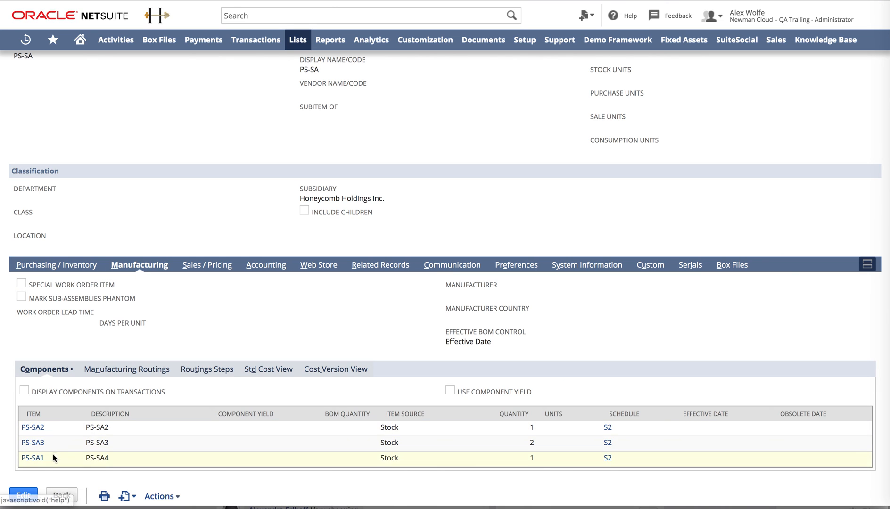